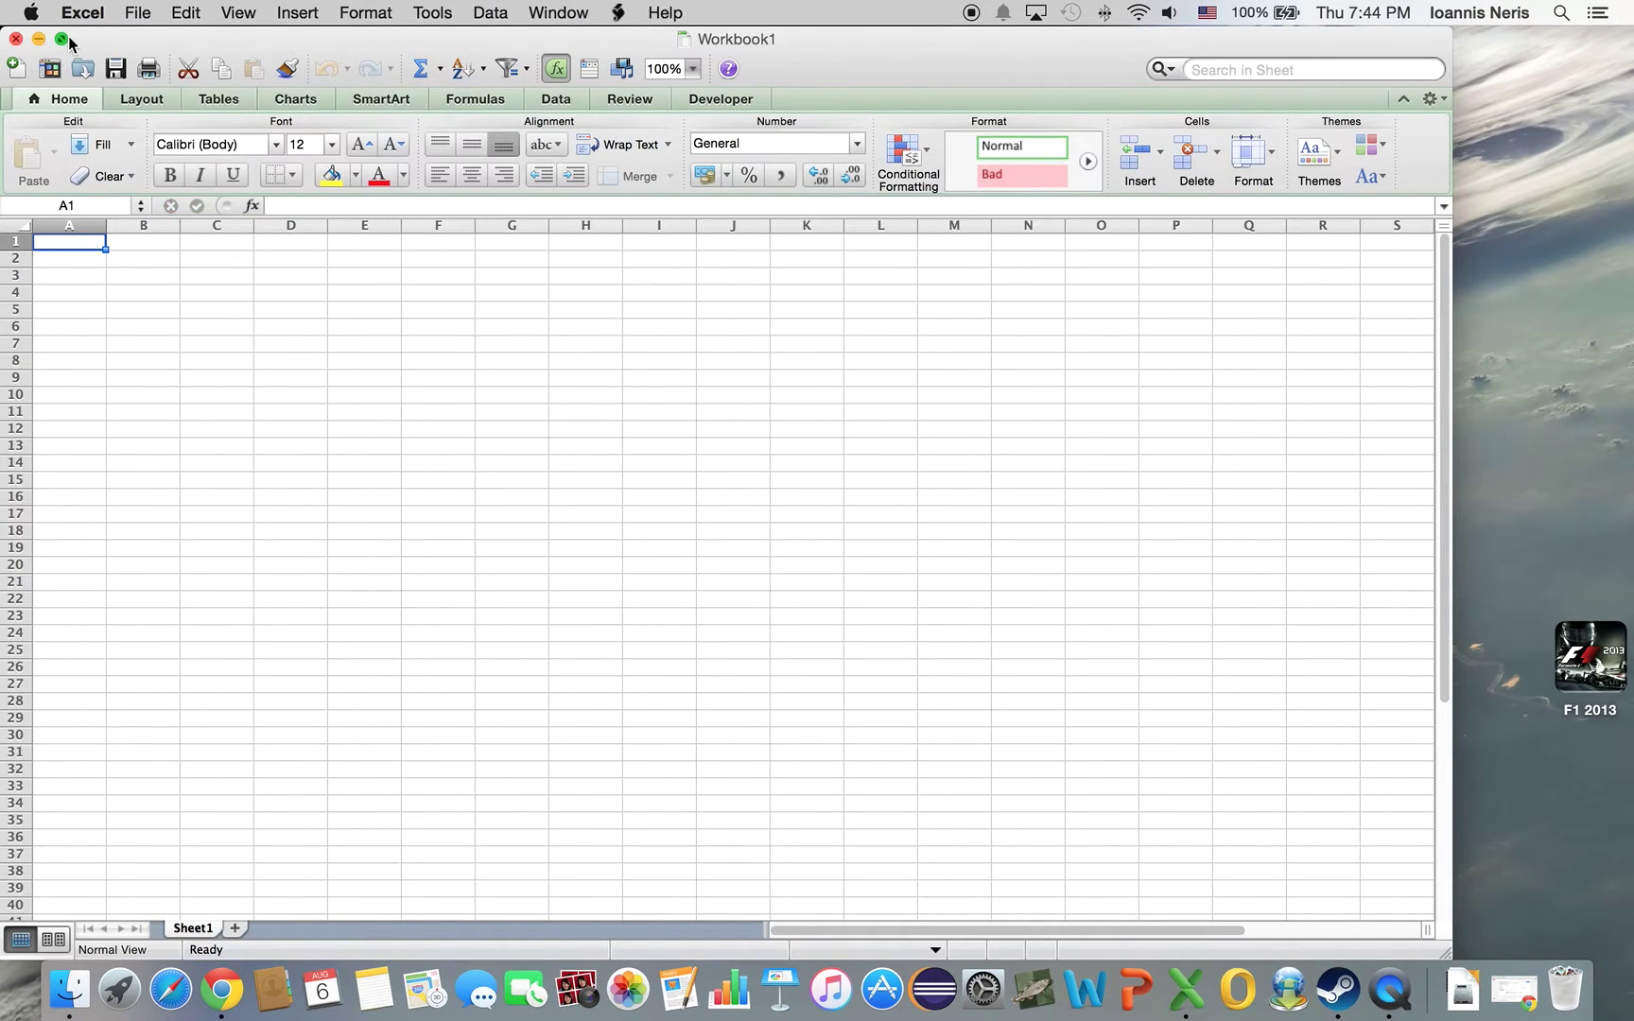
# - Switch the blank workbook to full screen, view the Developer tab, then go back to Home
pyautogui.click(60, 38)
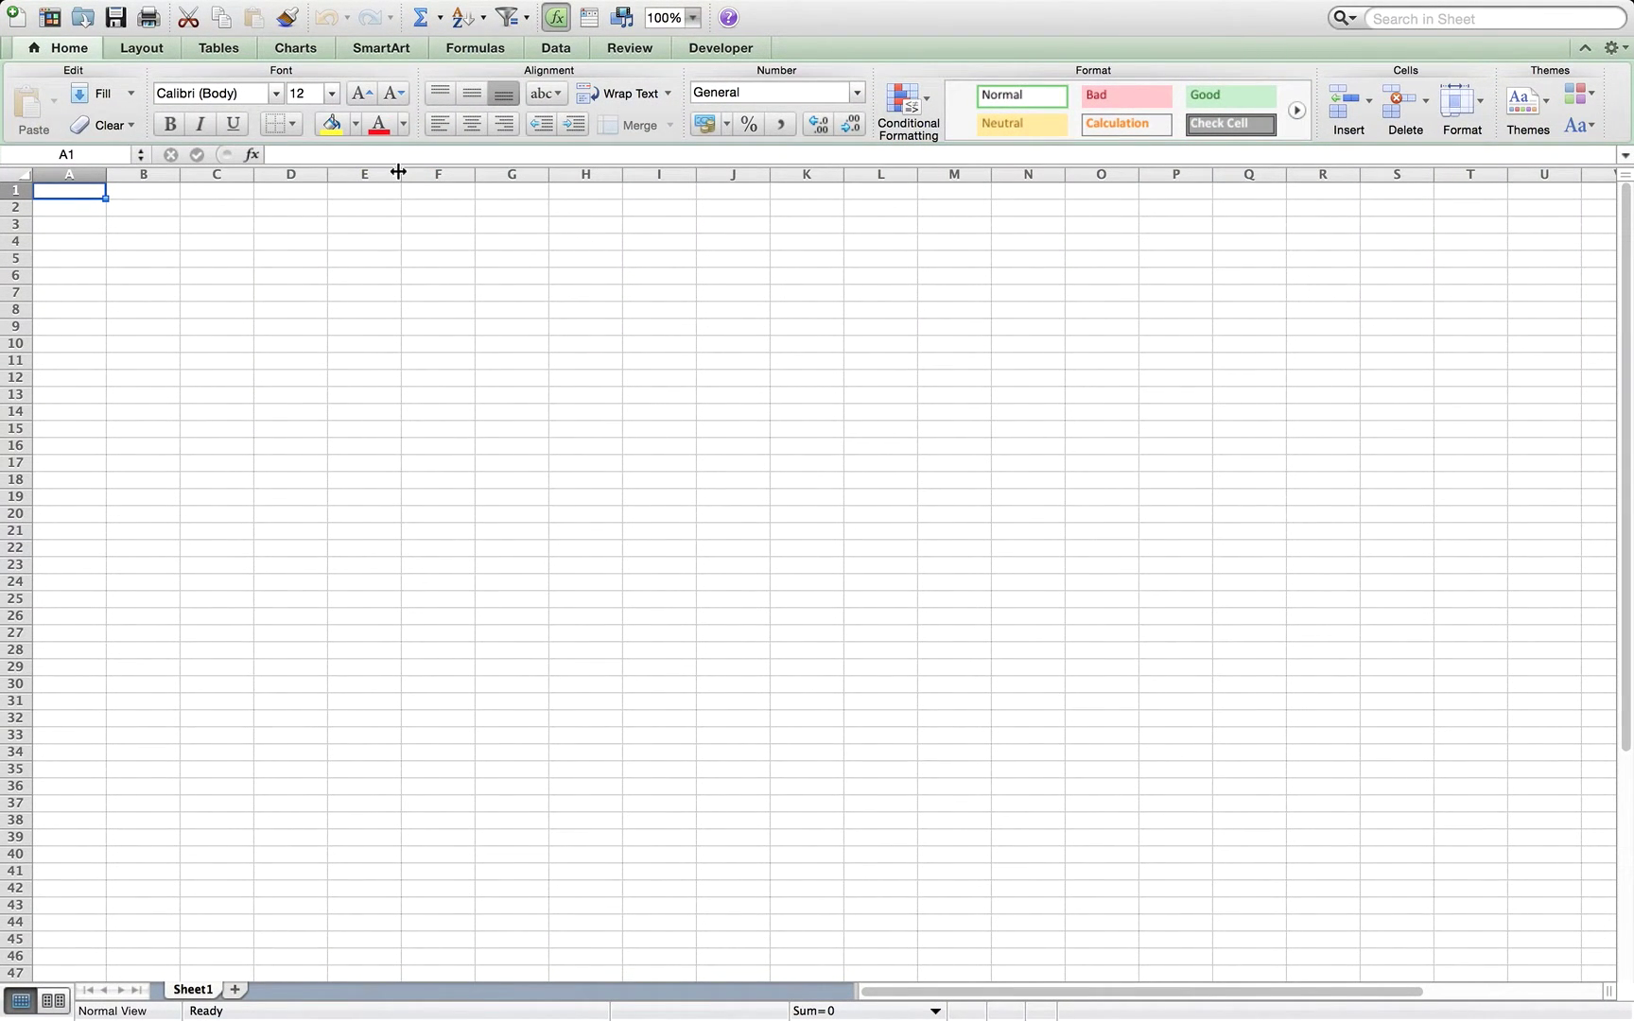
pyautogui.click(712, 51)
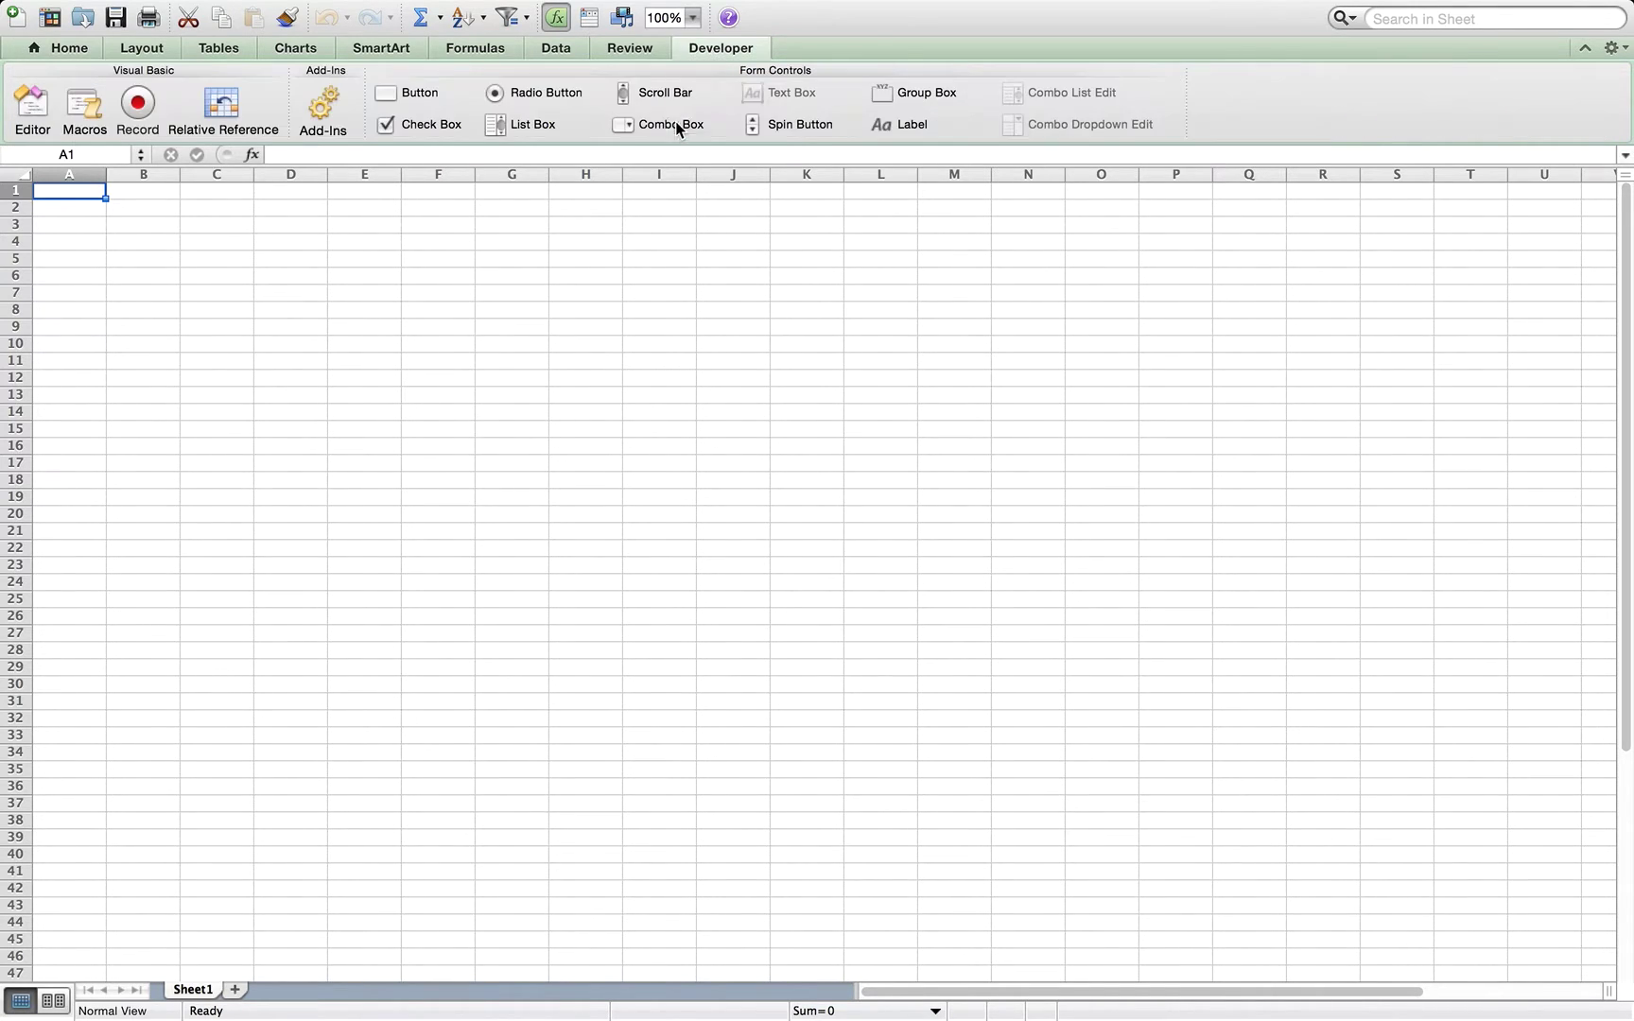
pyautogui.click(72, 49)
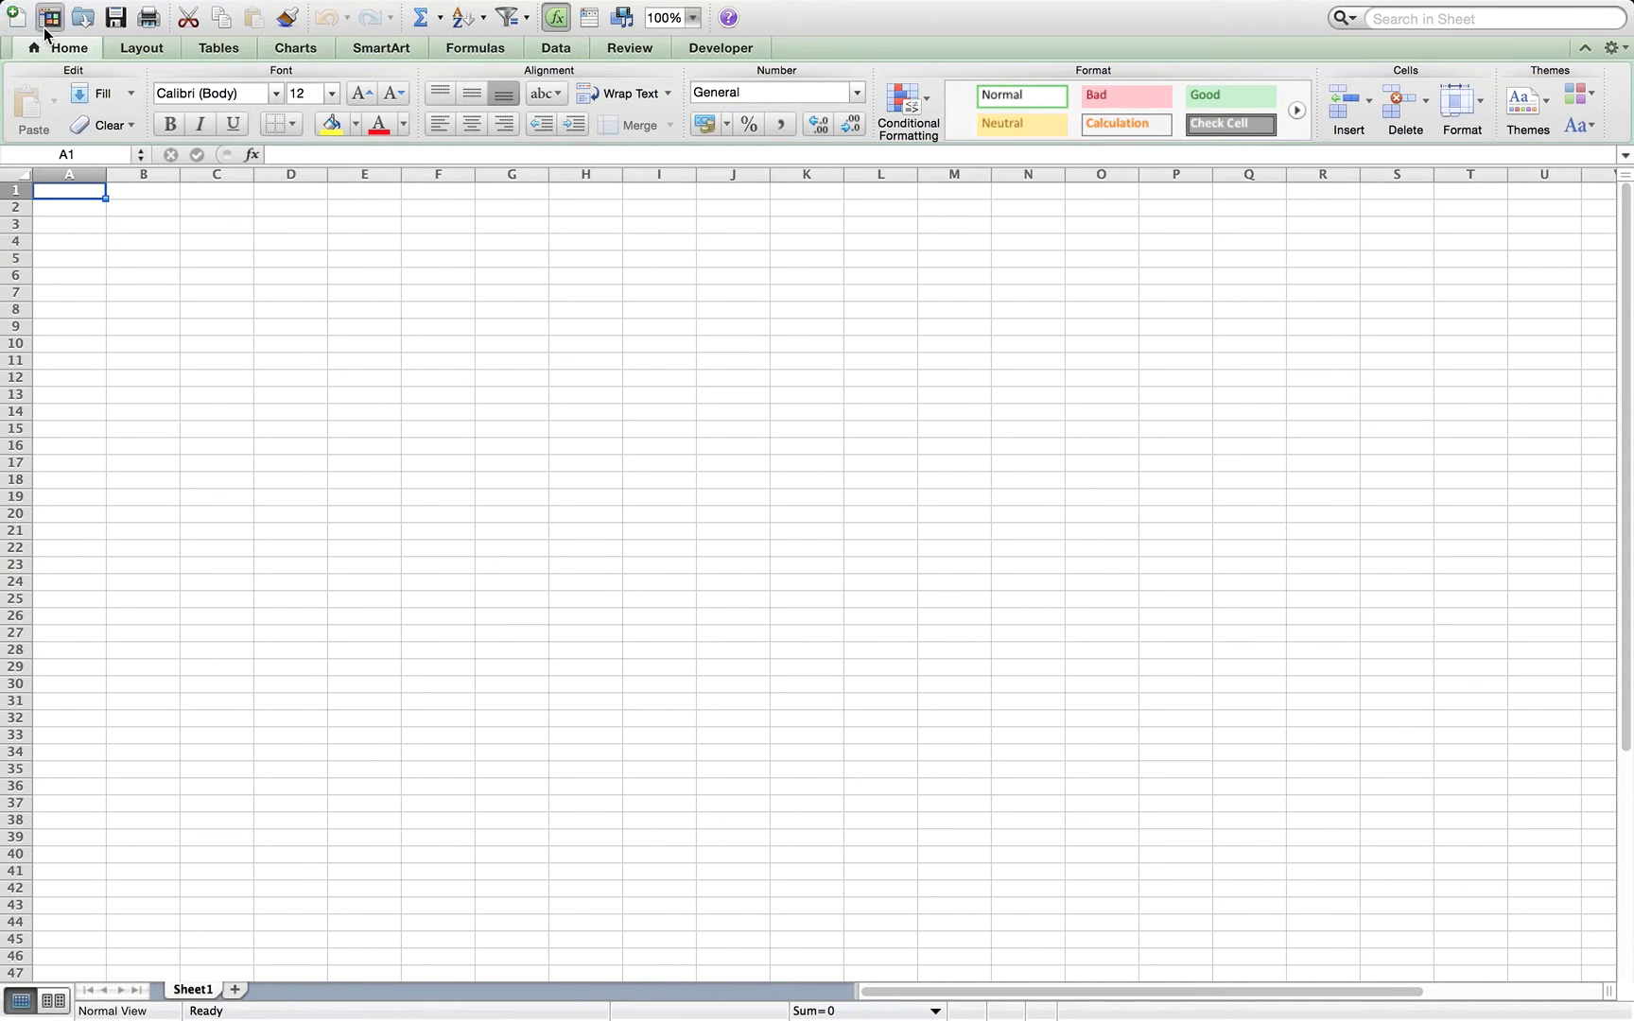
# - Exit full screen and bring up the Ribbon section of Excel Preferences
pyautogui.press('ctrl+super+f')
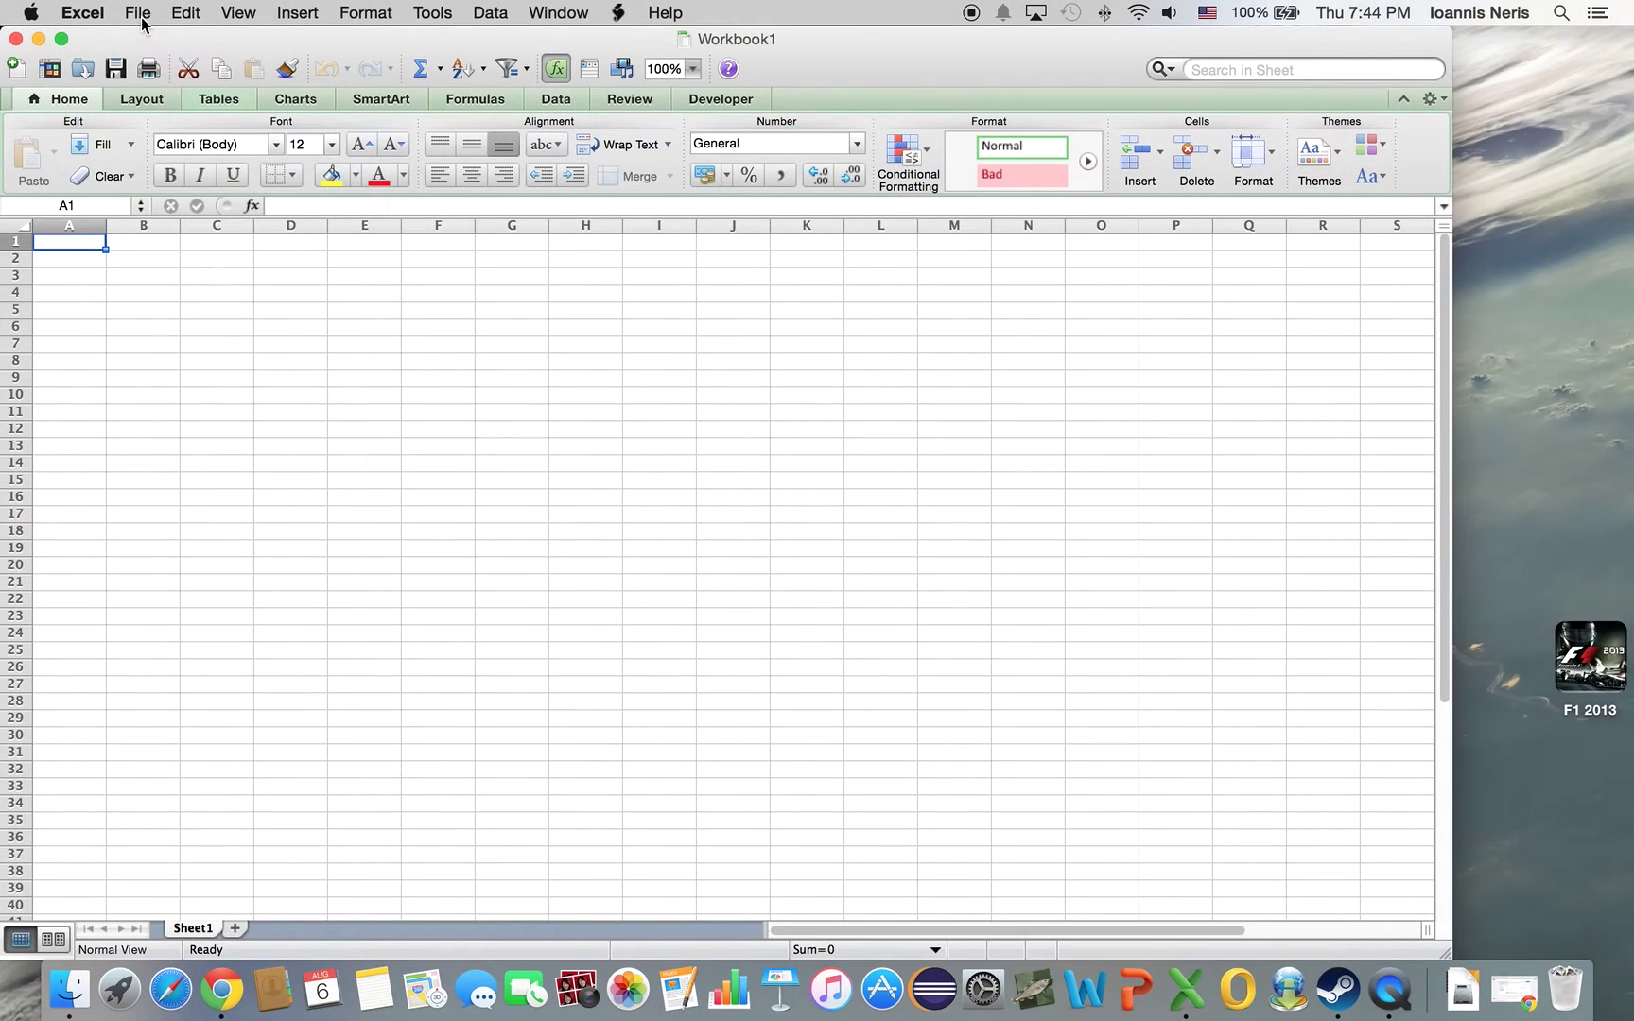
pyautogui.click(140, 18)
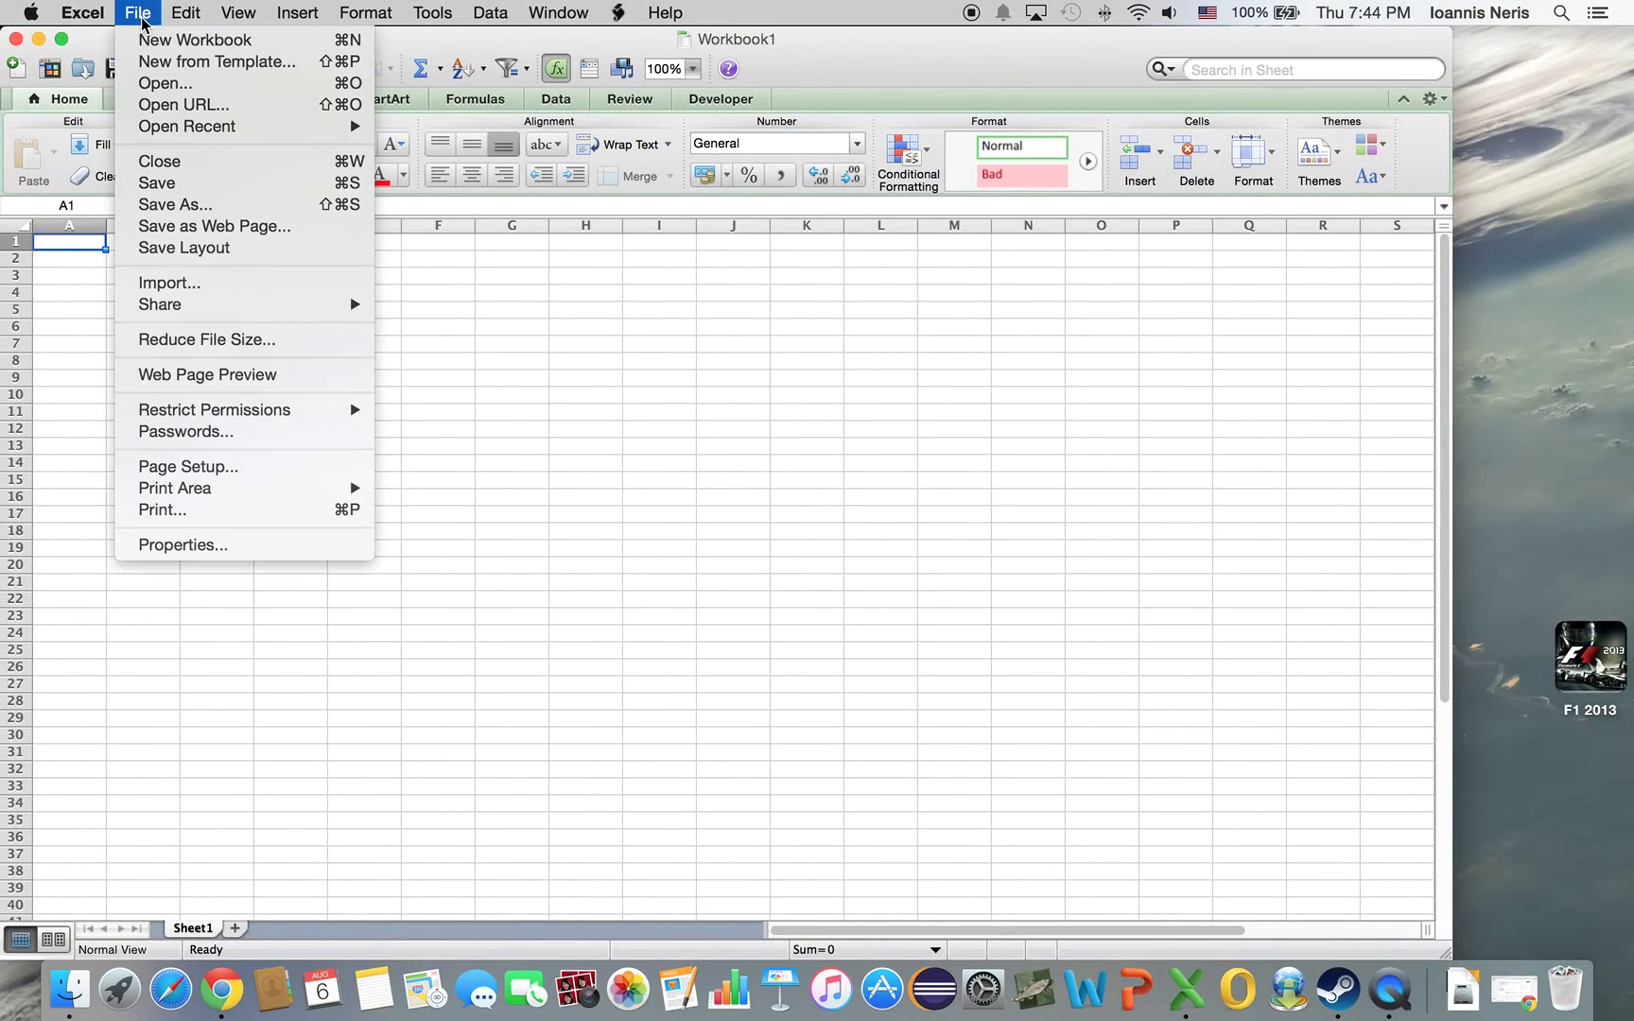
pyautogui.click(110, 97)
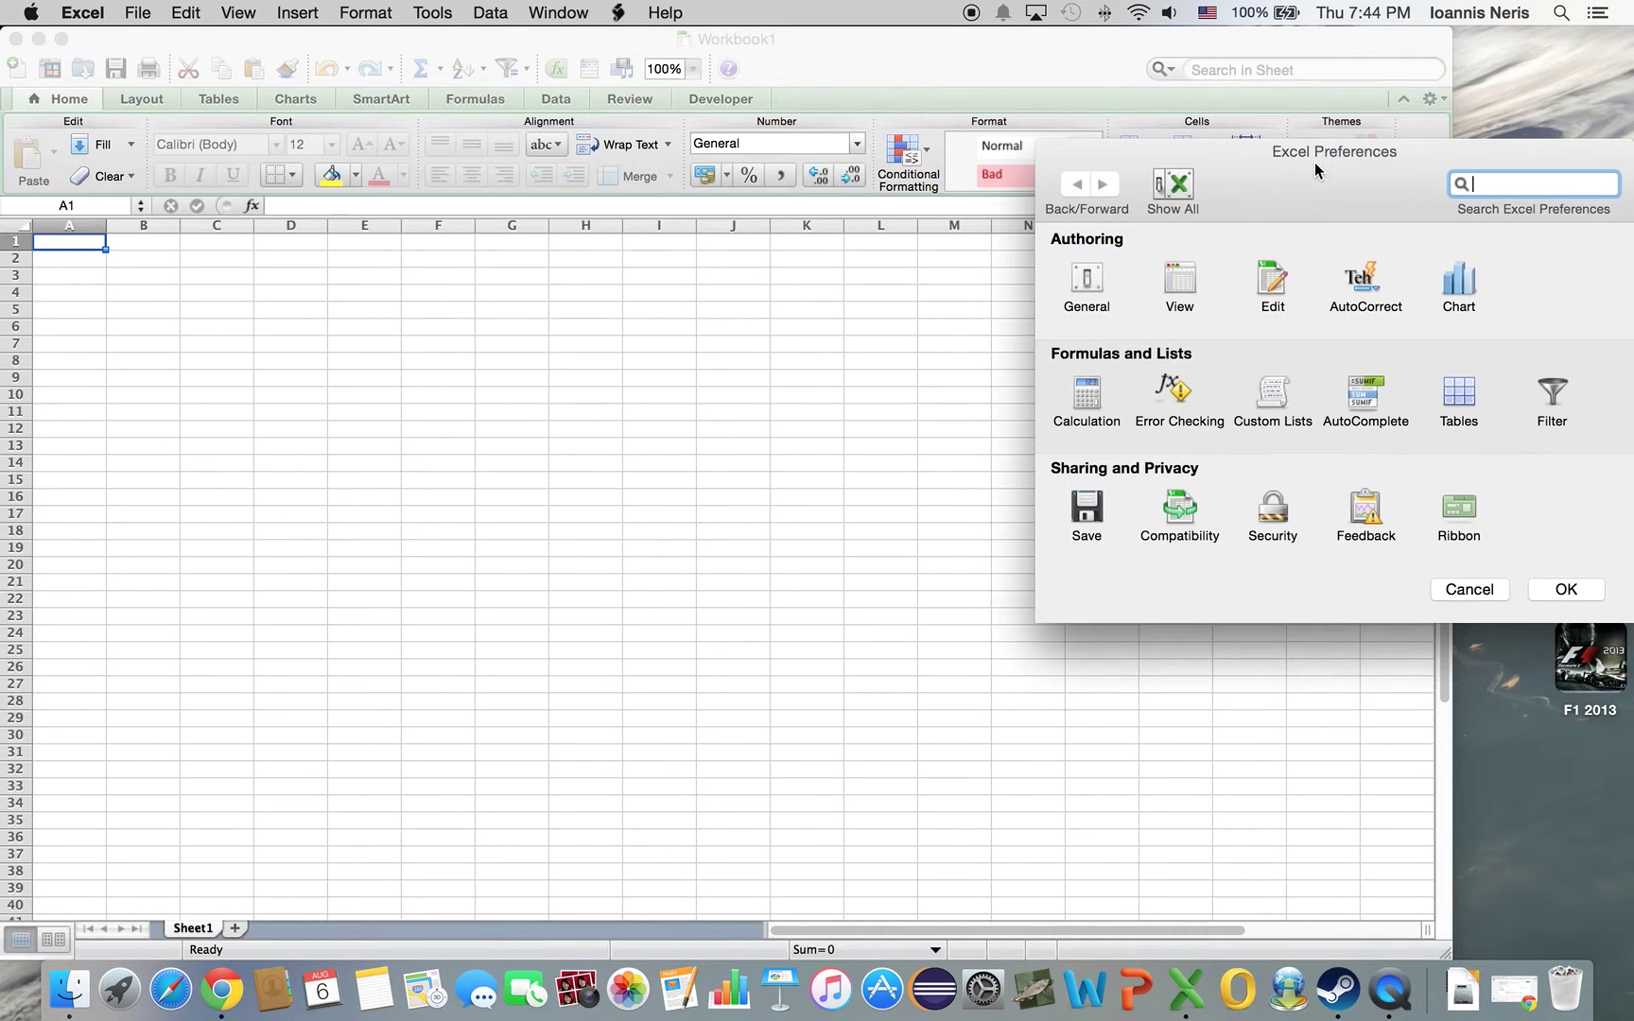
pyautogui.moveTo(1318, 155); pyautogui.dragTo(1160, 151)
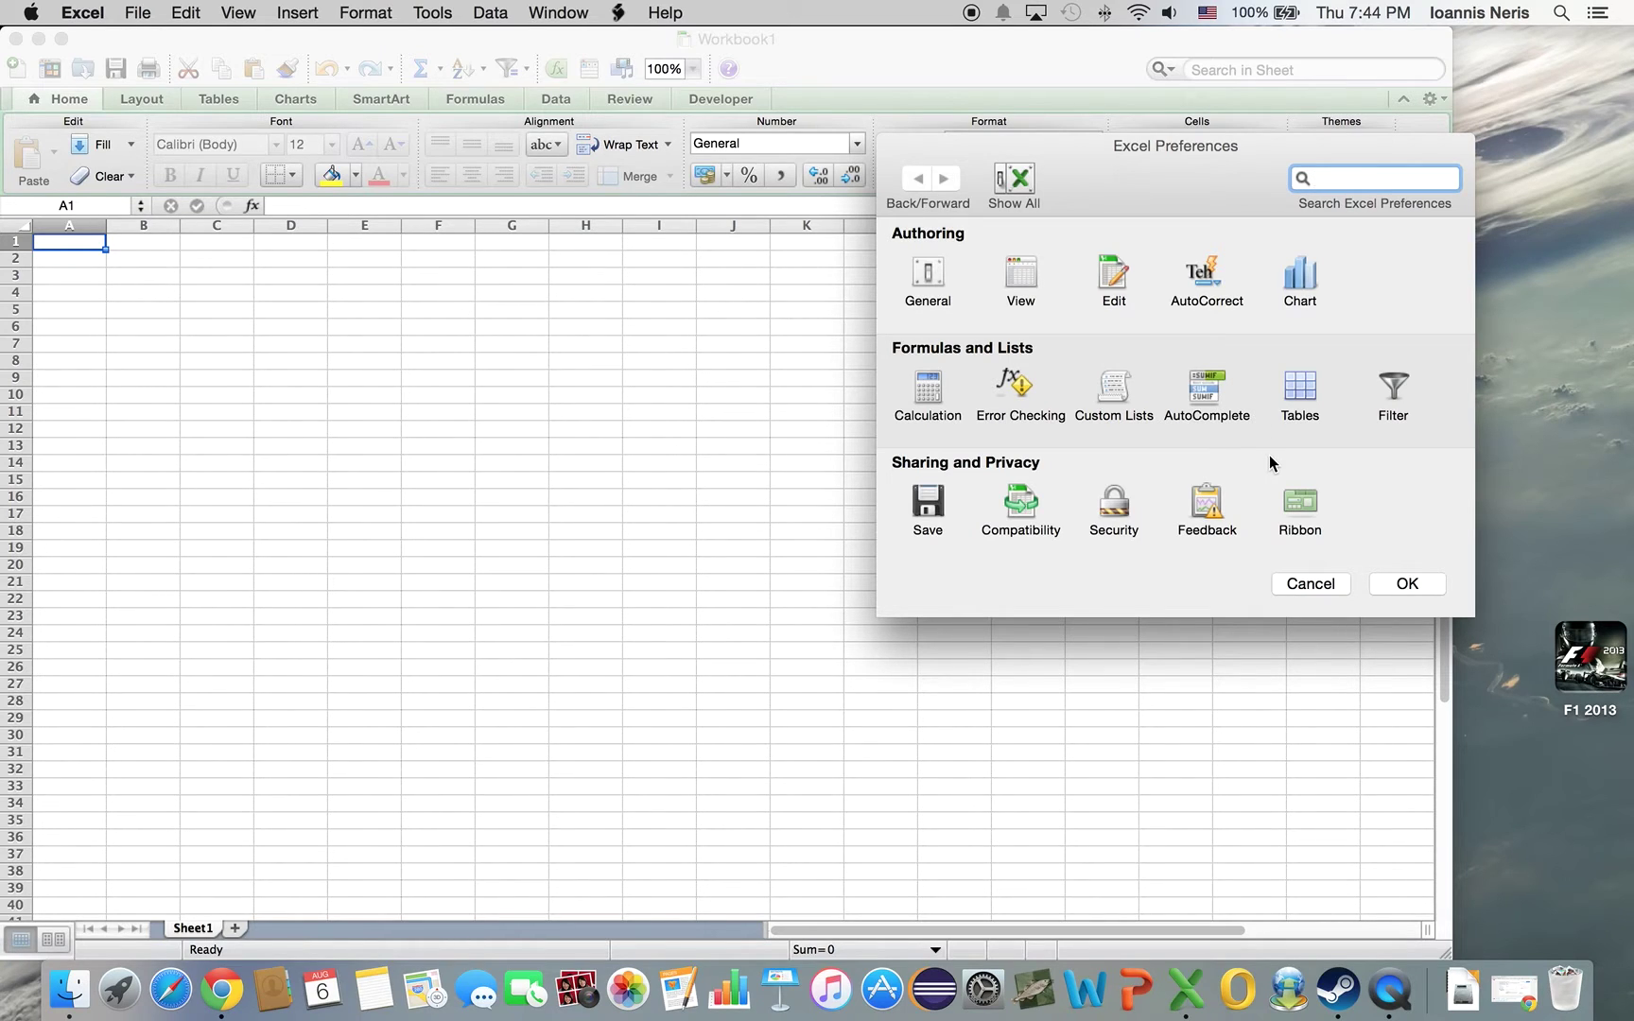
pyautogui.click(1305, 501)
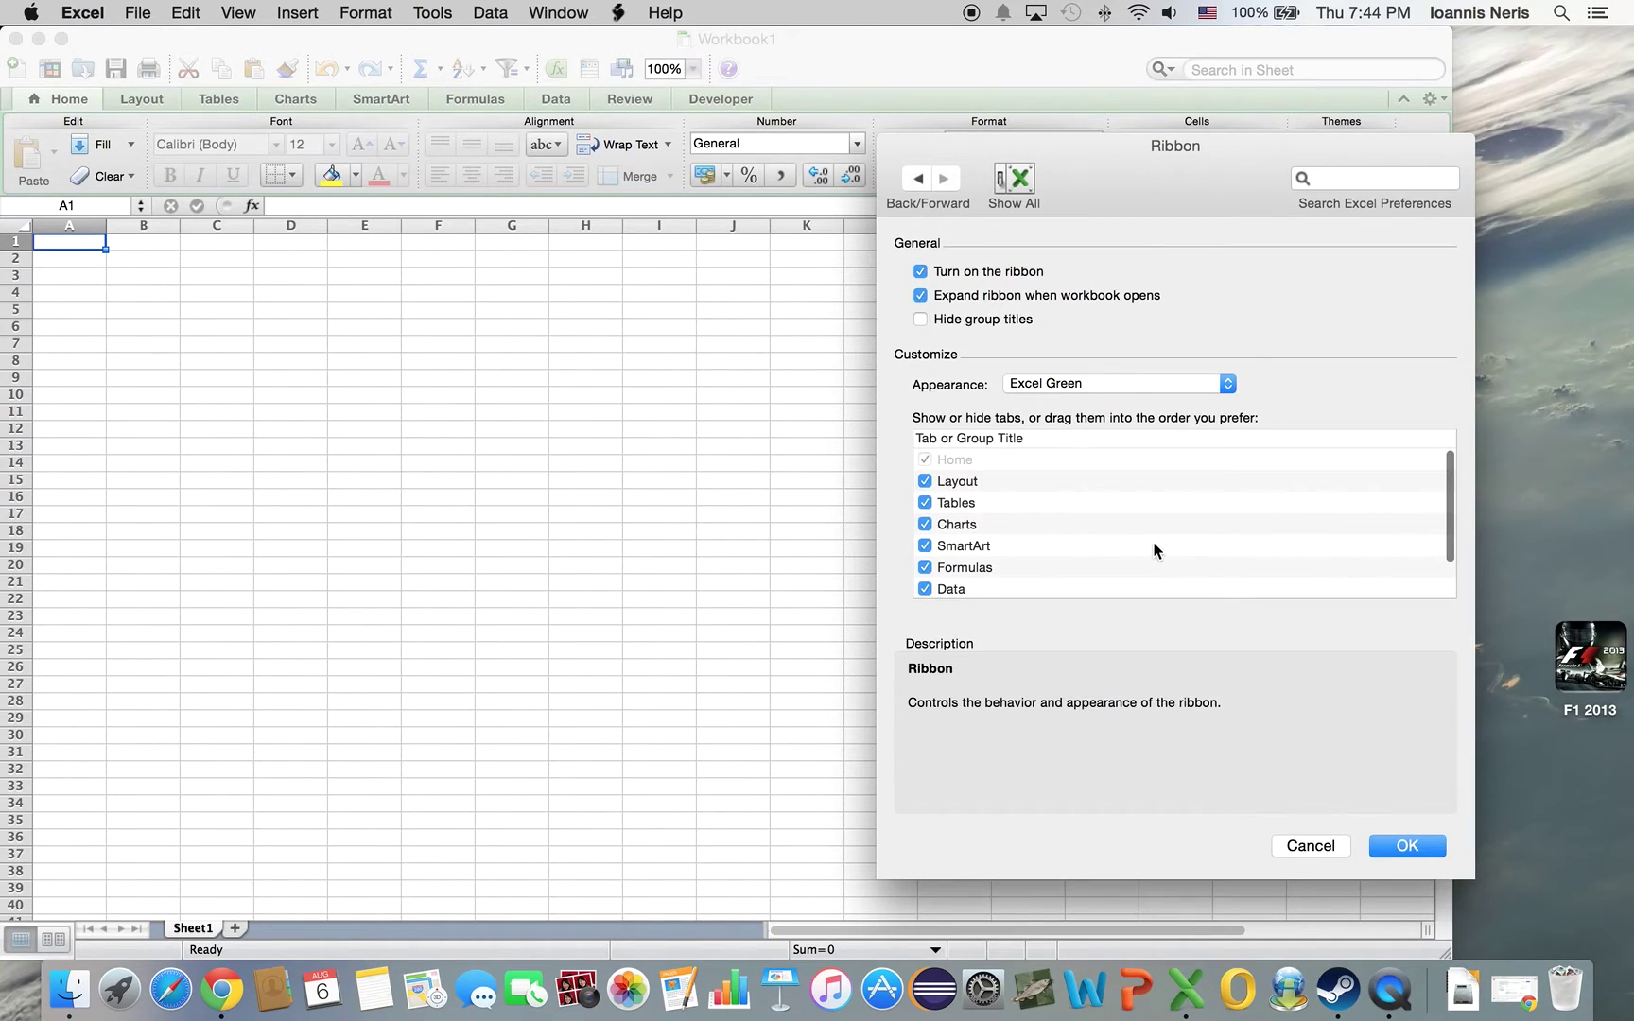
# - Tick Developer in the ribbon tab list and confirm the preferences with OK
pyautogui.click(1442, 509)
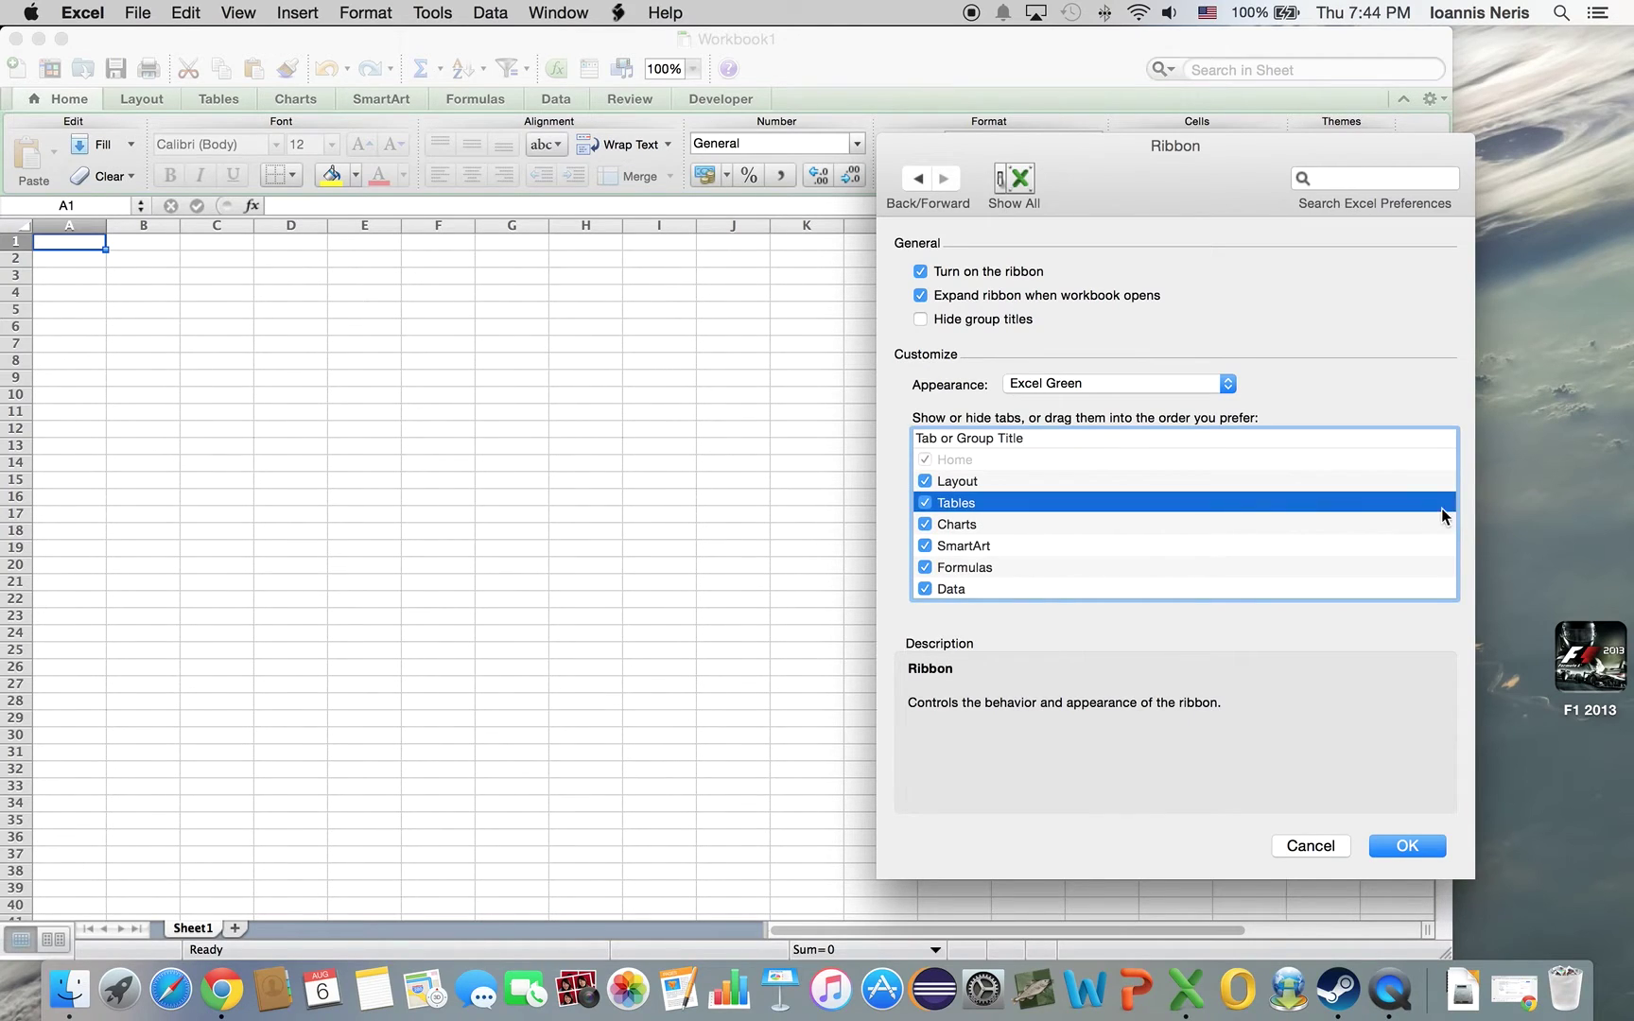
pyautogui.click(1411, 563)
pyautogui.press('Down')
pyautogui.press('Down')
pyautogui.press('Down')
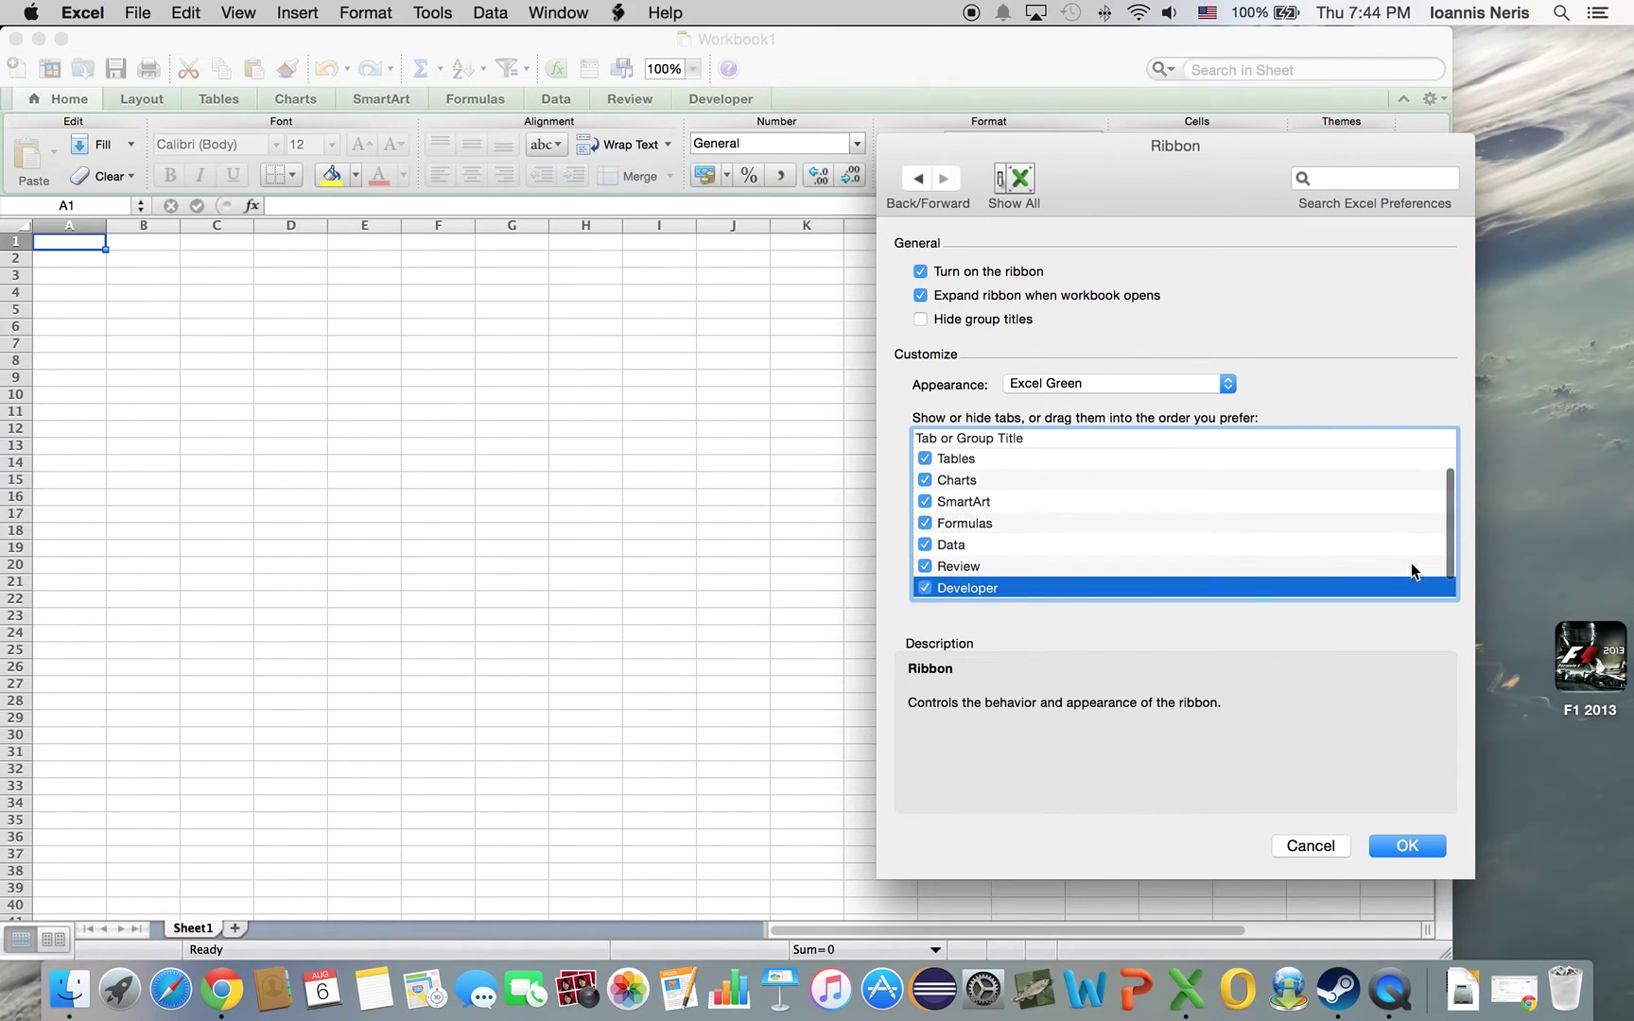
pyautogui.click(930, 590)
pyautogui.click(1407, 846)
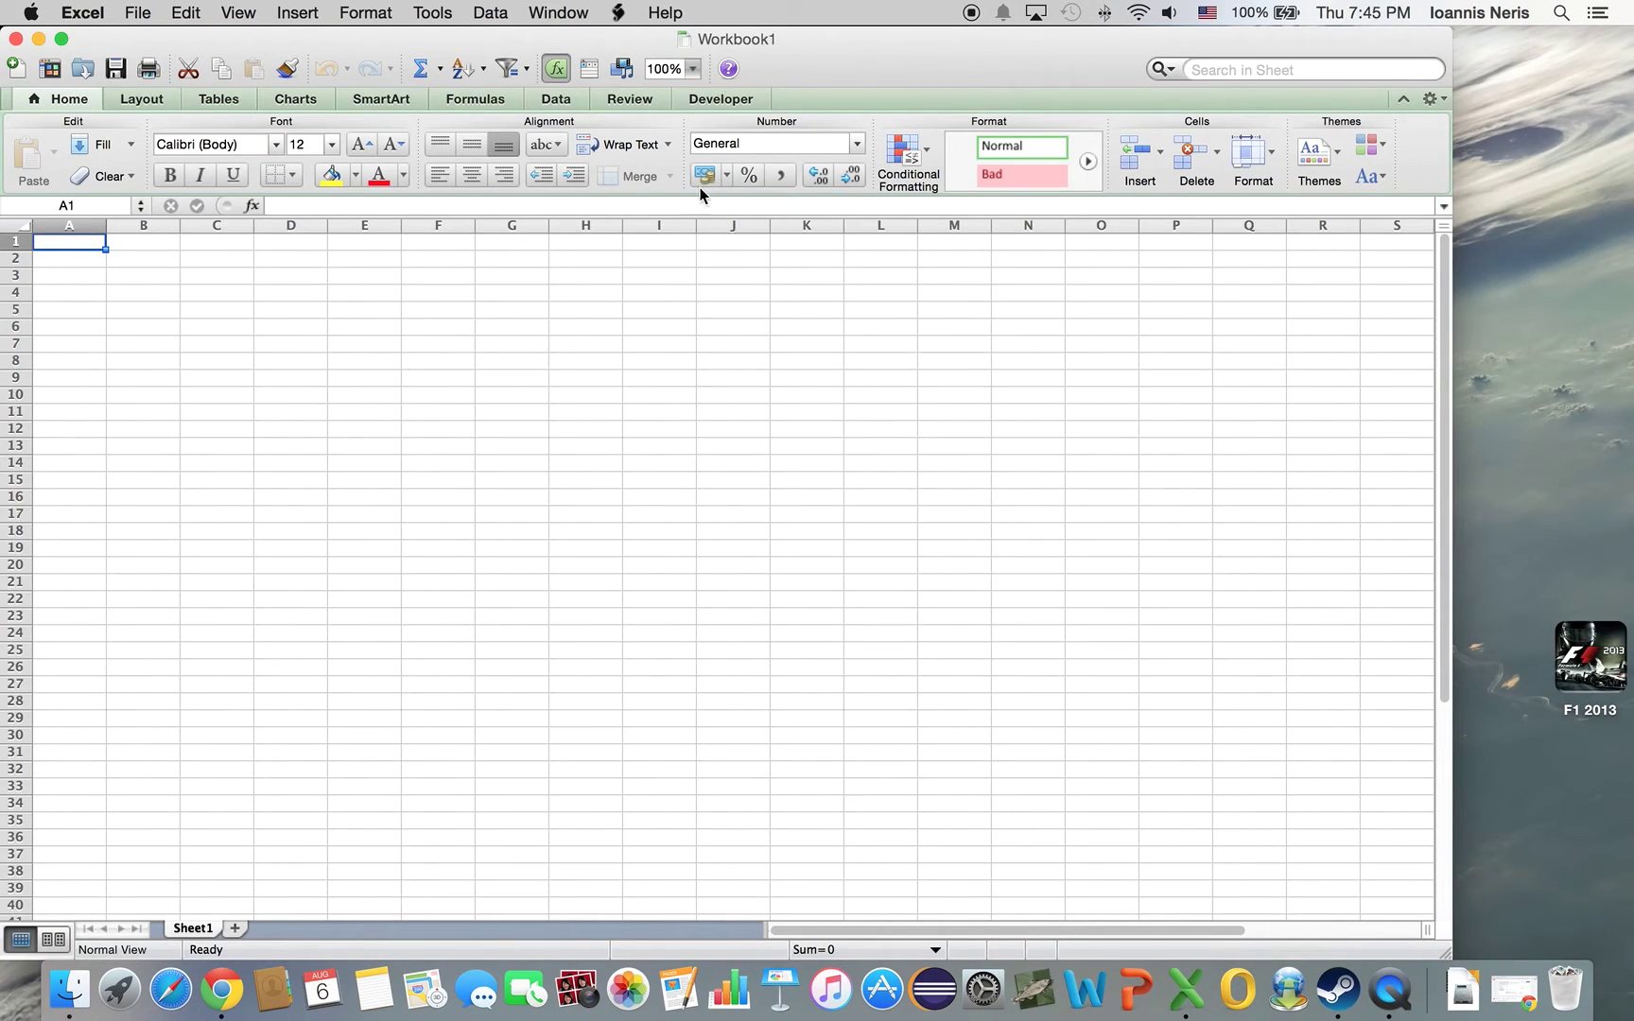
# - Show the Developer tab and zoom the Excel window to fill the screen
pyautogui.click(717, 102)
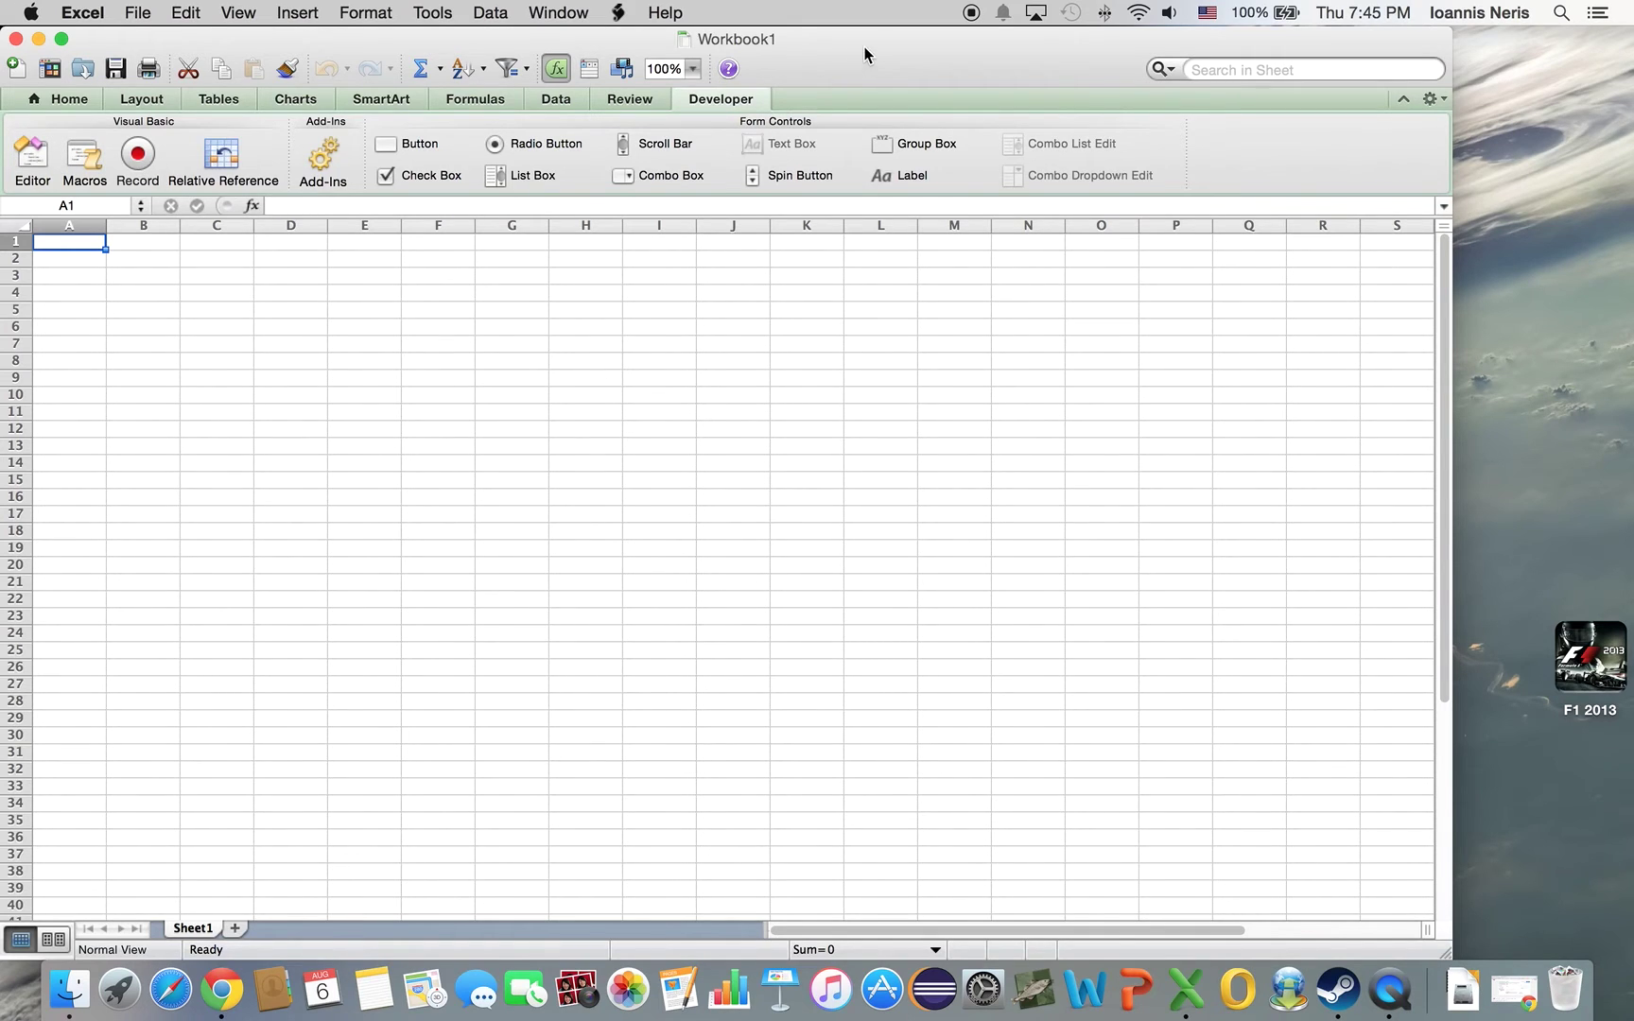
pyautogui.moveTo(786, 67); pyautogui.dragTo(961, 58)
pyautogui.doubleClick(964, 59)
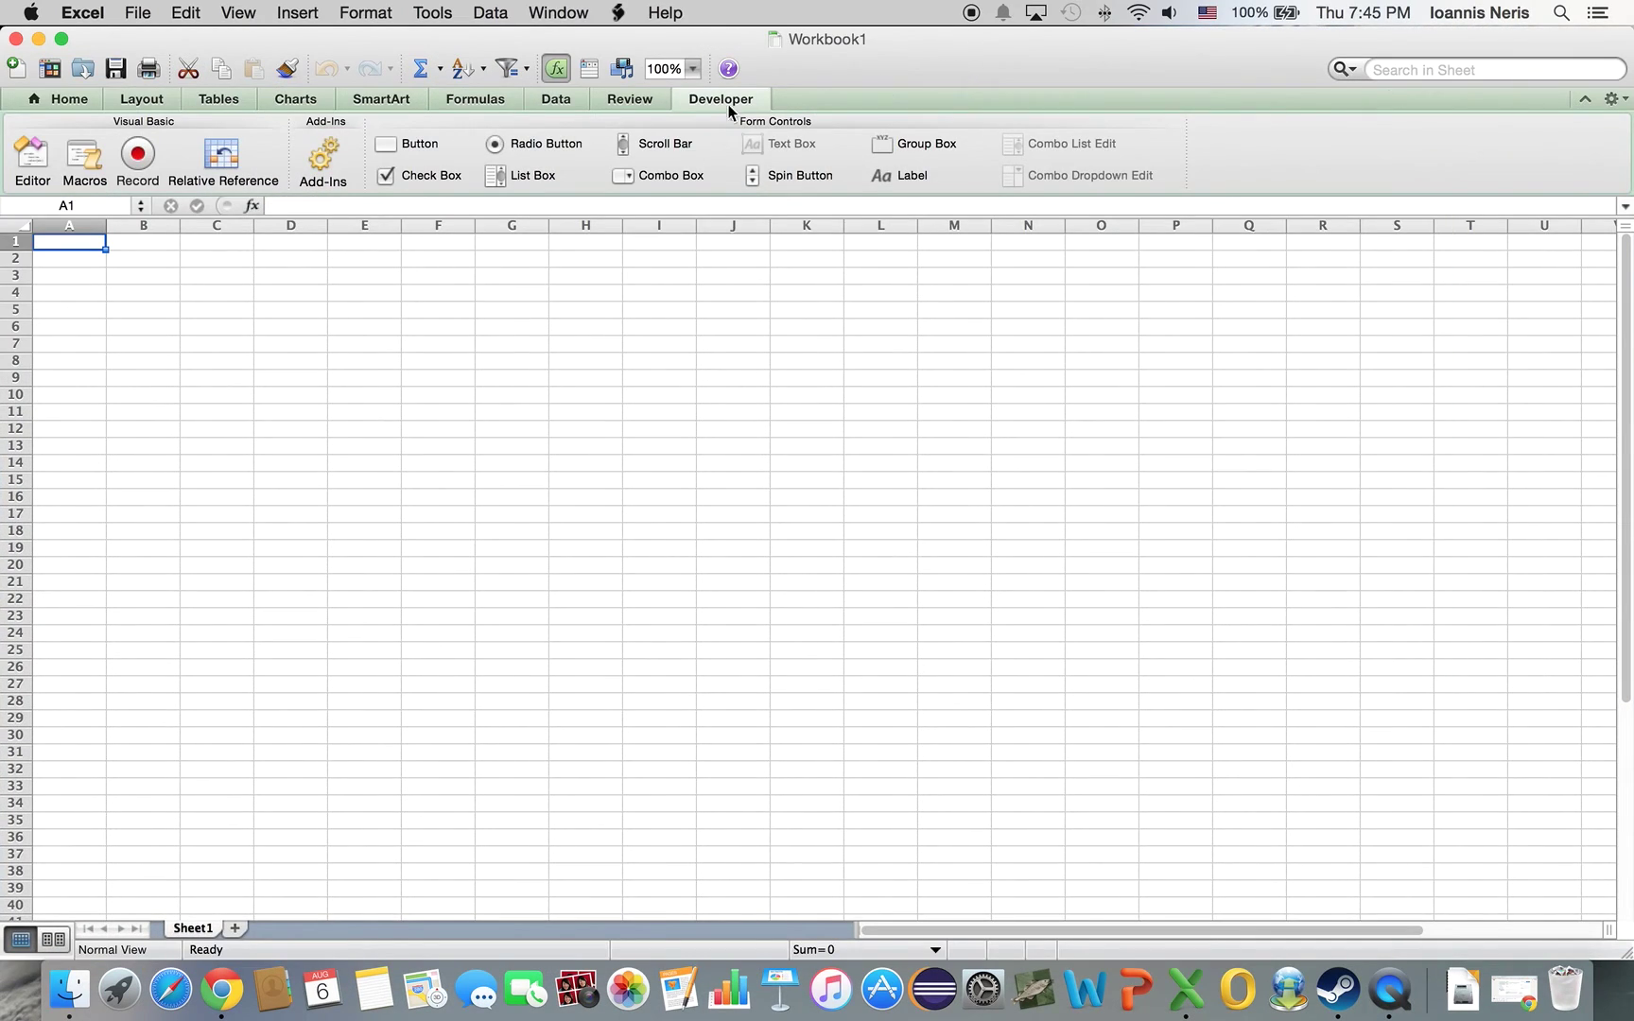